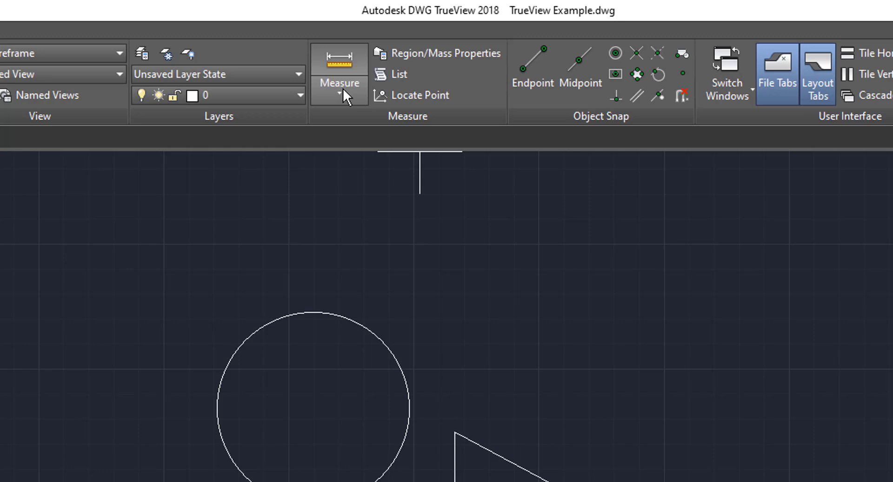
Measure the distance along the rectangle's upper edge, from its upper-left corner to its upper-right corner.
click(348, 91)
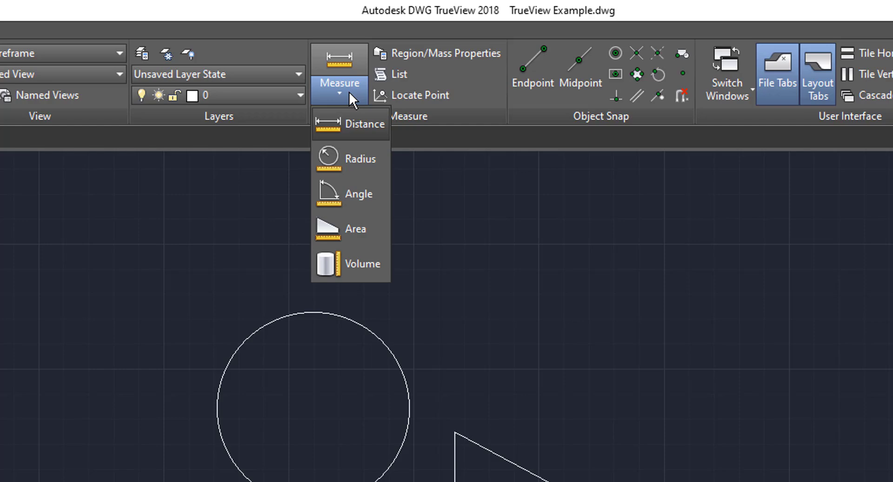
click(361, 127)
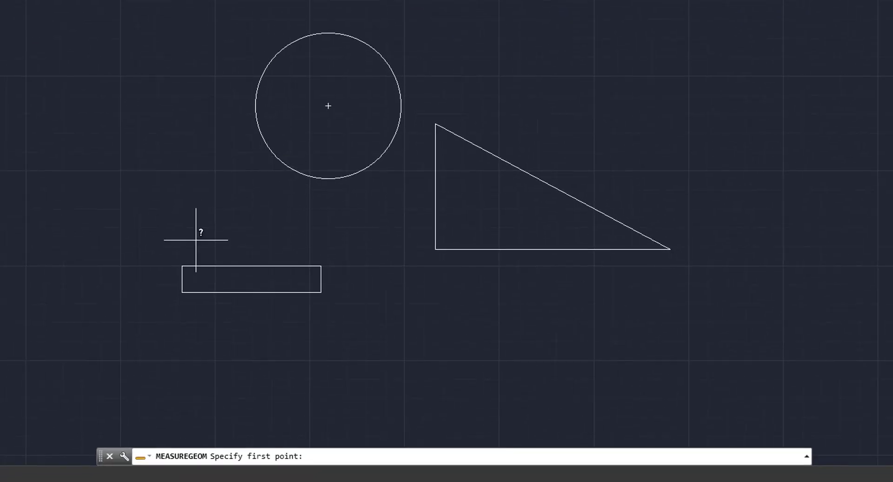
scroll(181, 270, up, 4)
scroll(164, 272, up, 2)
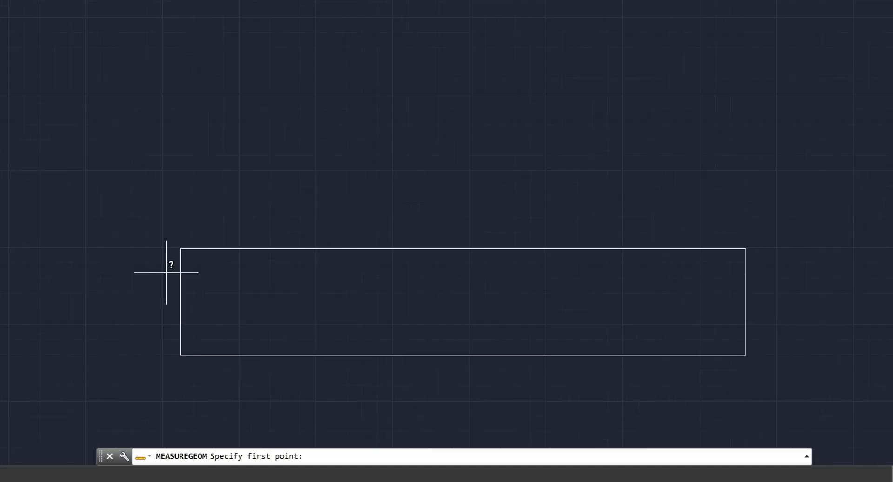
middle_drag(166, 269, 179, 140)
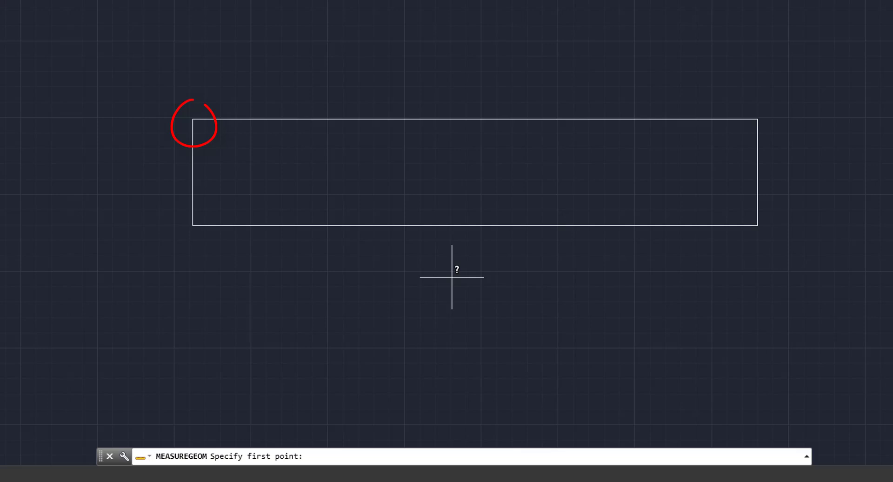
click(192, 119)
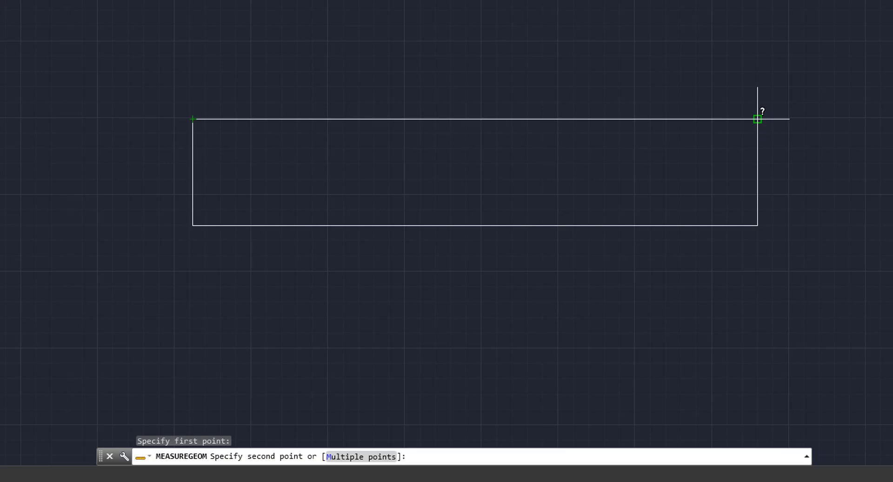
click(757, 119)
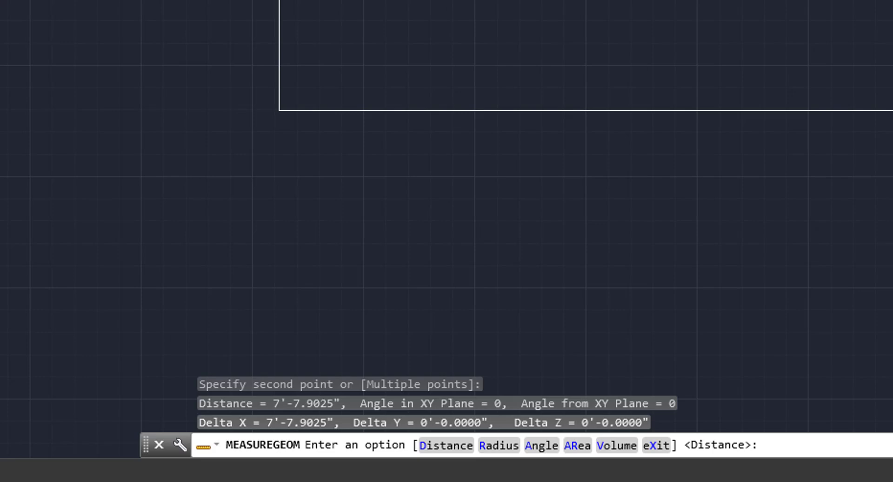
Measure the rectangle's left edge from its upper-left corner to its lower-left corner.
key(Return)
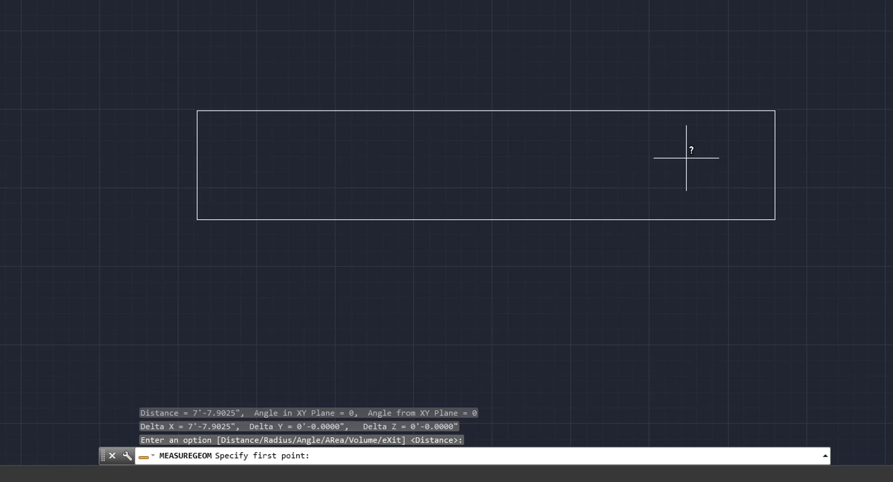
click(198, 111)
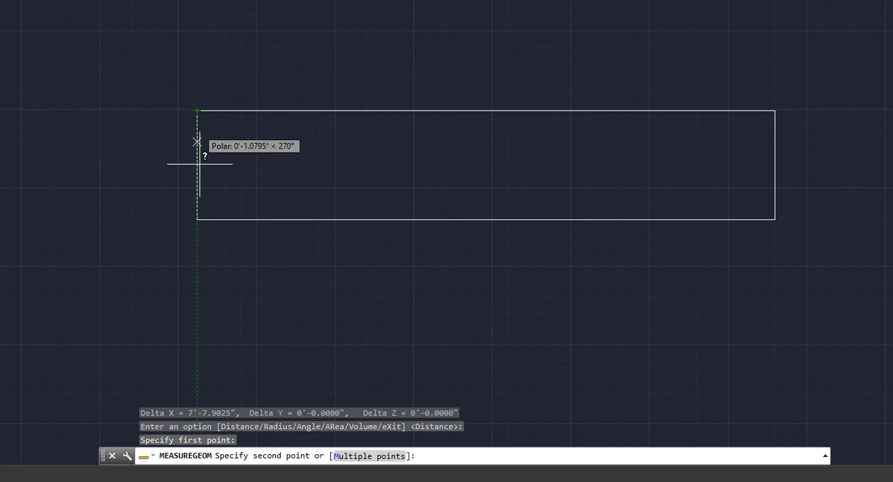
click(197, 219)
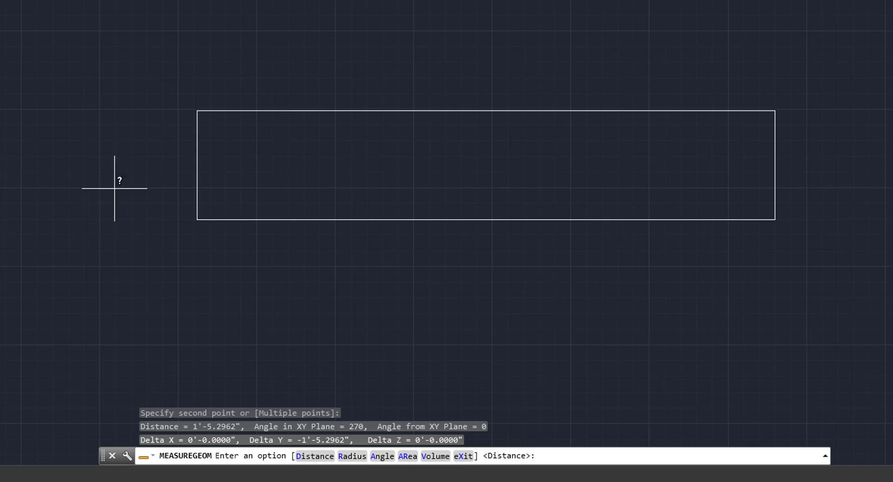
Measure the circle's radius and end the measurement.
scroll(379, 213, down, 4)
scroll(456, 203, down, 2)
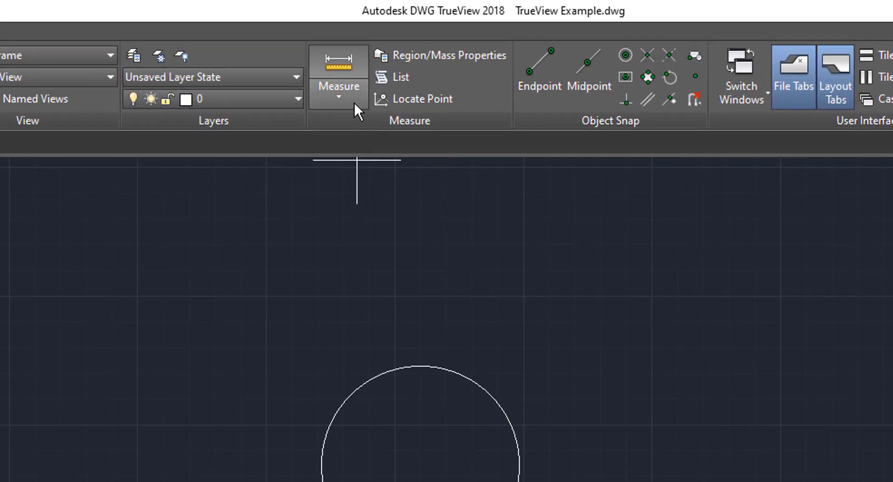
click(354, 110)
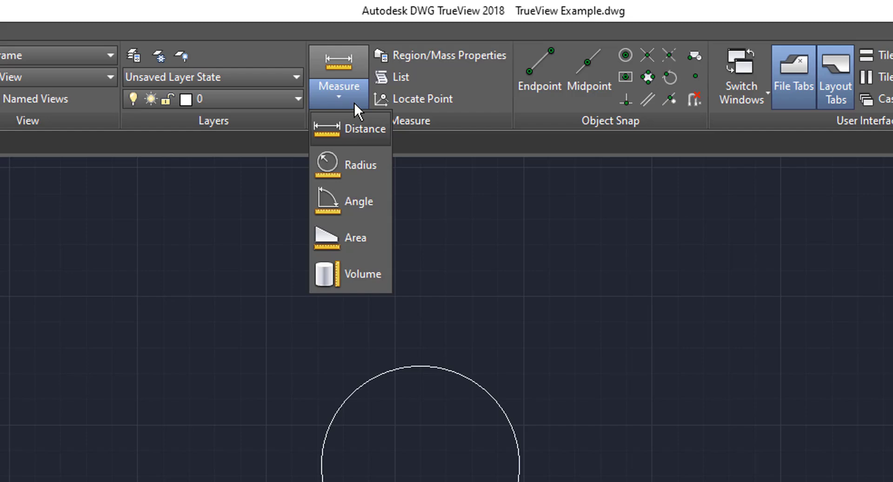
click(353, 168)
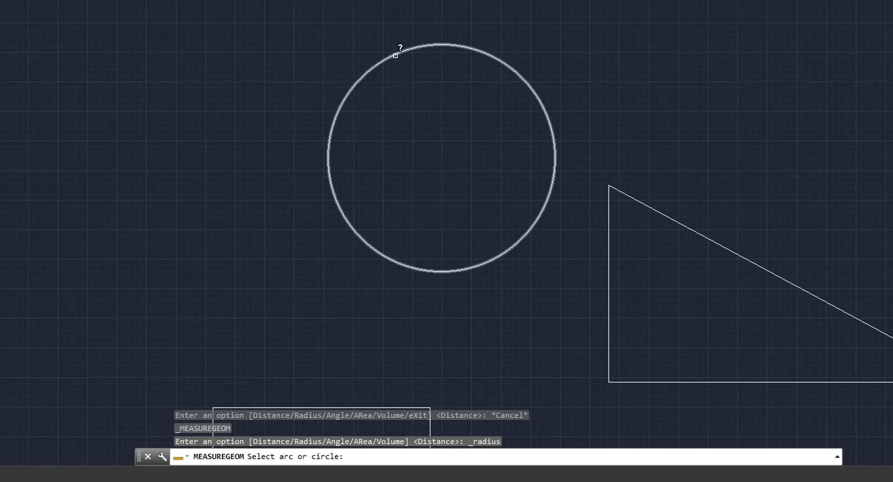
click(395, 55)
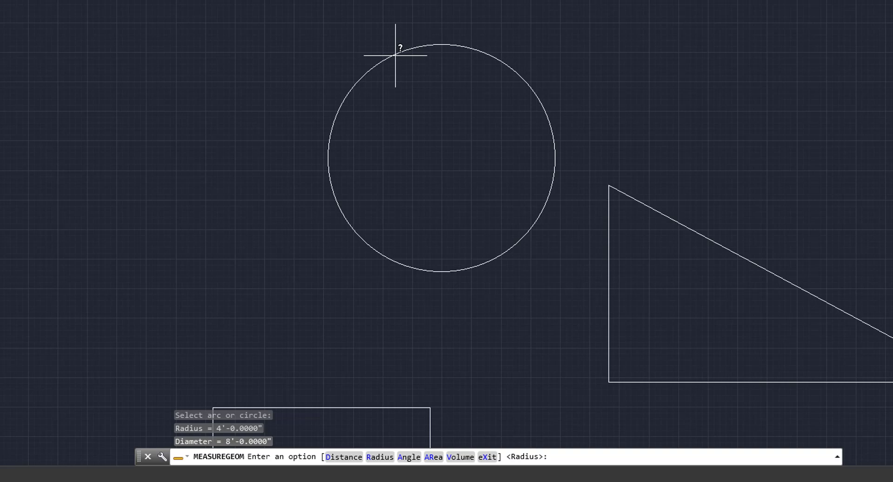
mouse_move(465, 367)
middle_down()
mouse_move(506, 305)
mouse_move(578, 366)
mouse_move(546, 476)
middle_up()
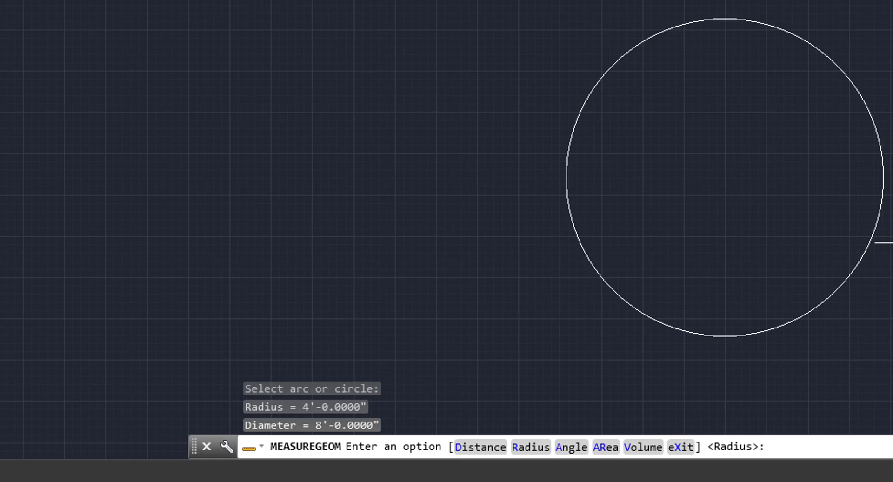
scroll(890, 242, down, 3)
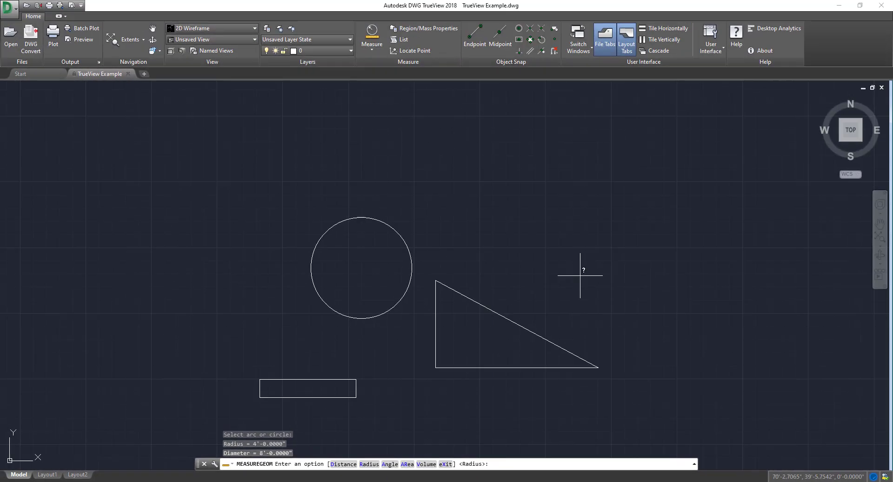
key(Return)
key(Escape)
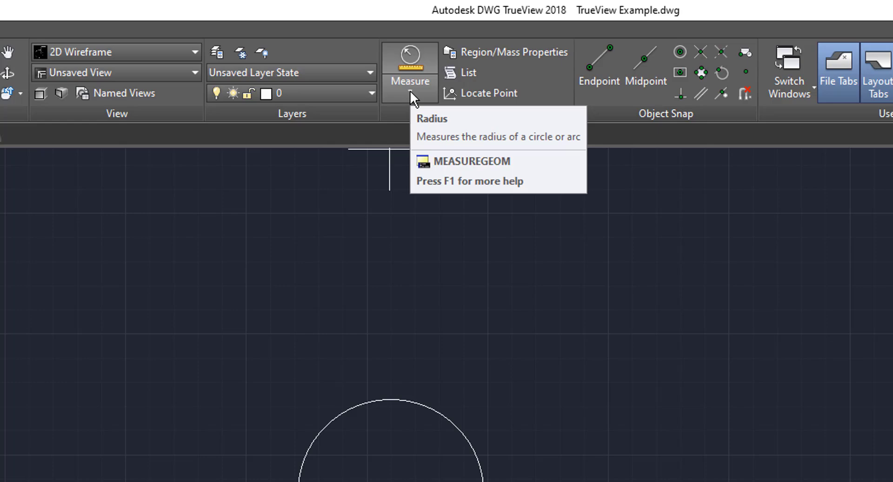
Measure the angle between the triangle's vertical side and its sloping side.
click(410, 92)
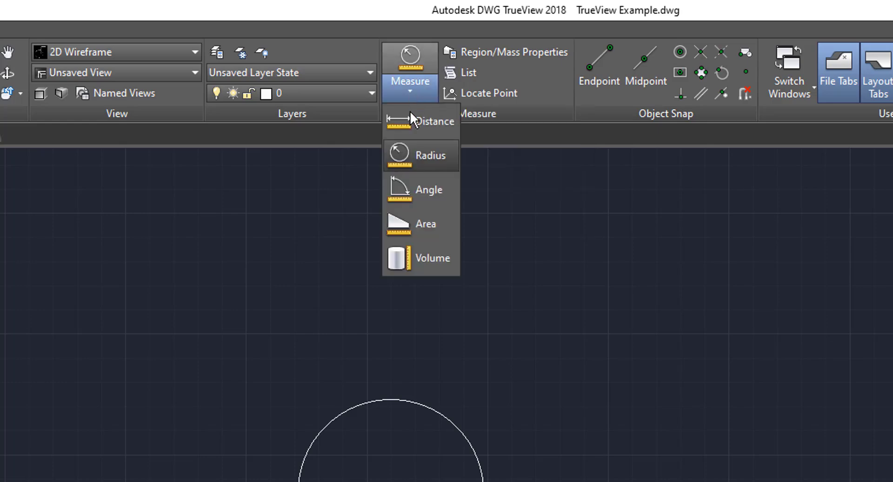
click(421, 194)
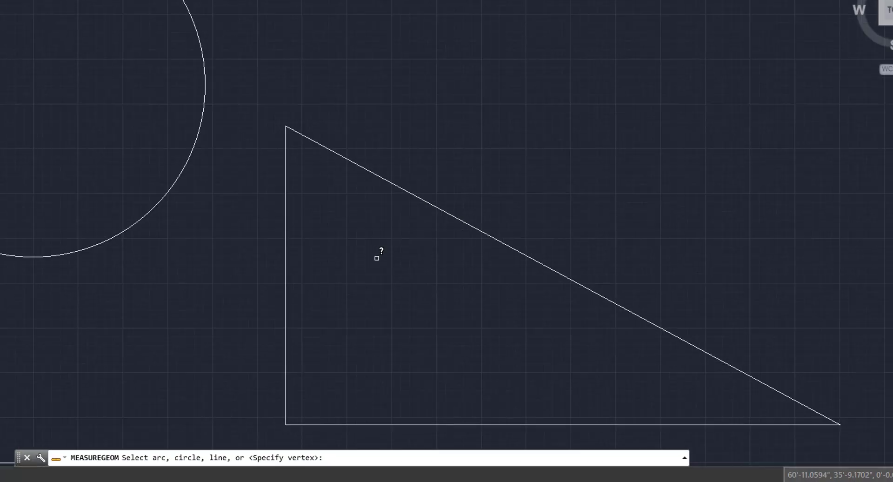
middle_drag(399, 241, 352, 190)
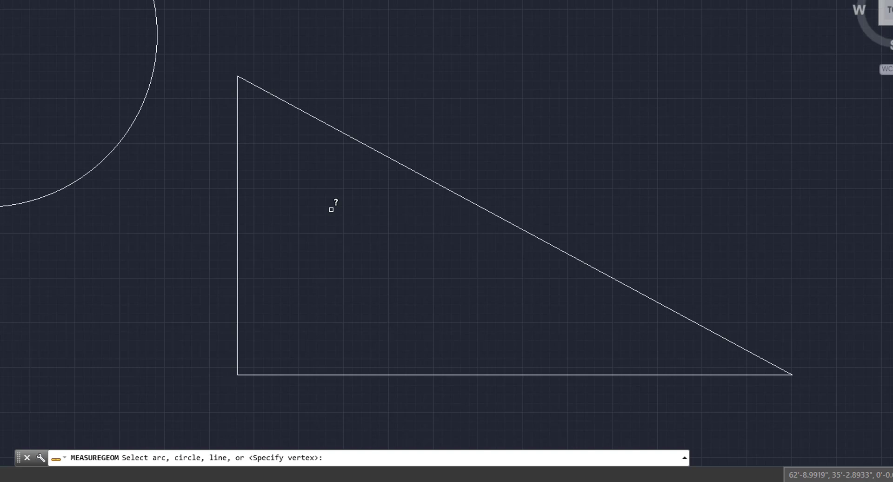
click(238, 140)
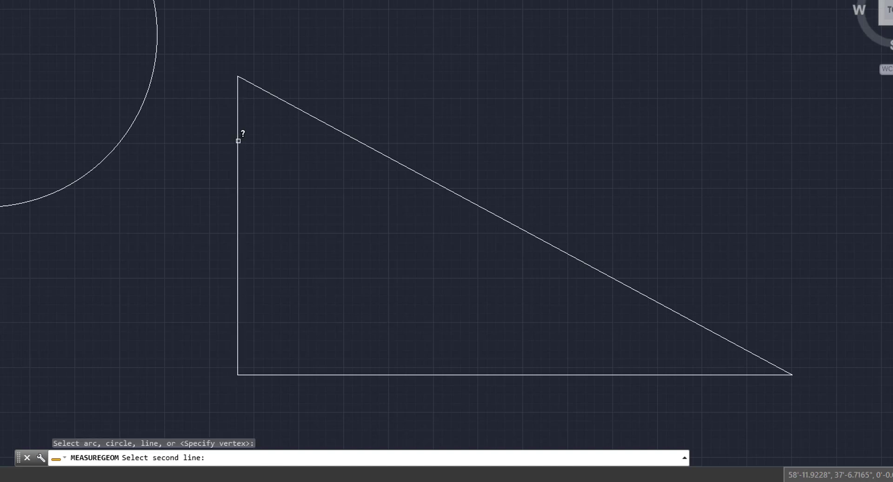
click(274, 93)
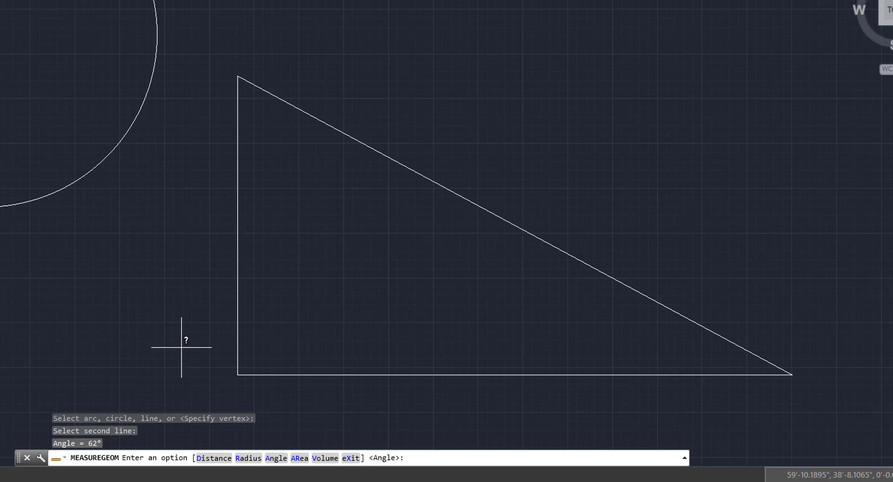
Measure the angle between the triangle's sloping side and its horizontal base, and end the measurement.
key(Return)
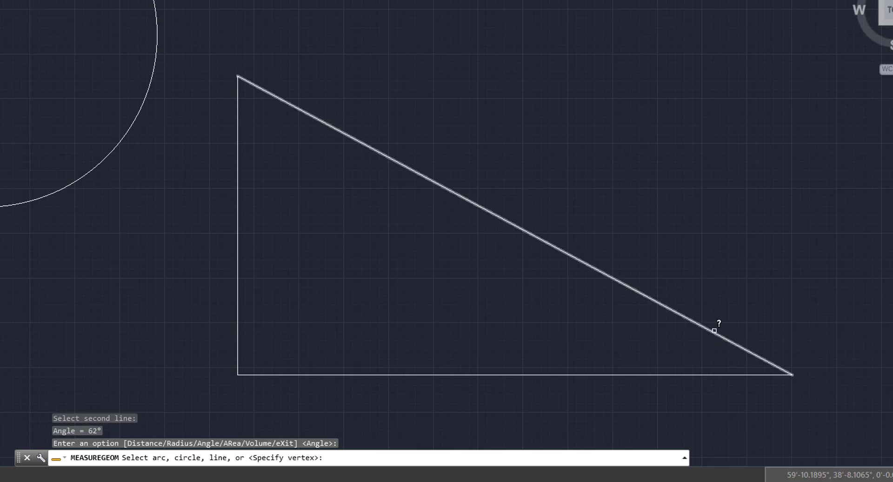
click(716, 342)
click(716, 374)
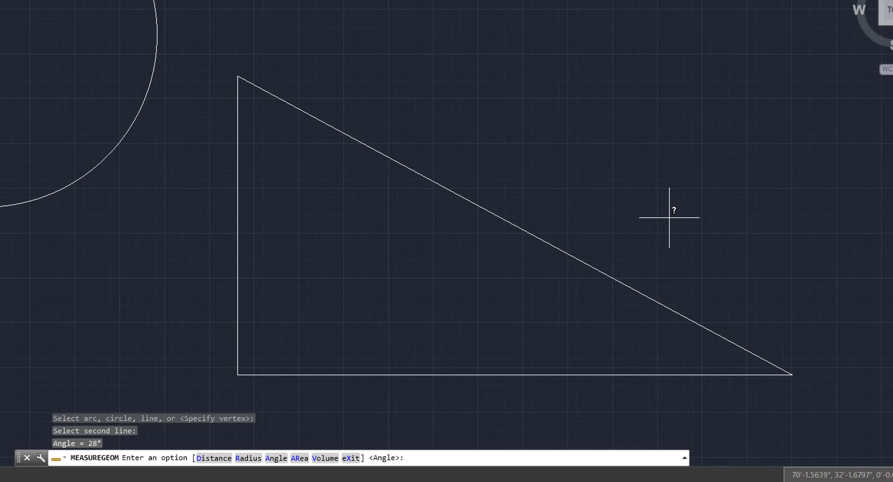
key(Escape)
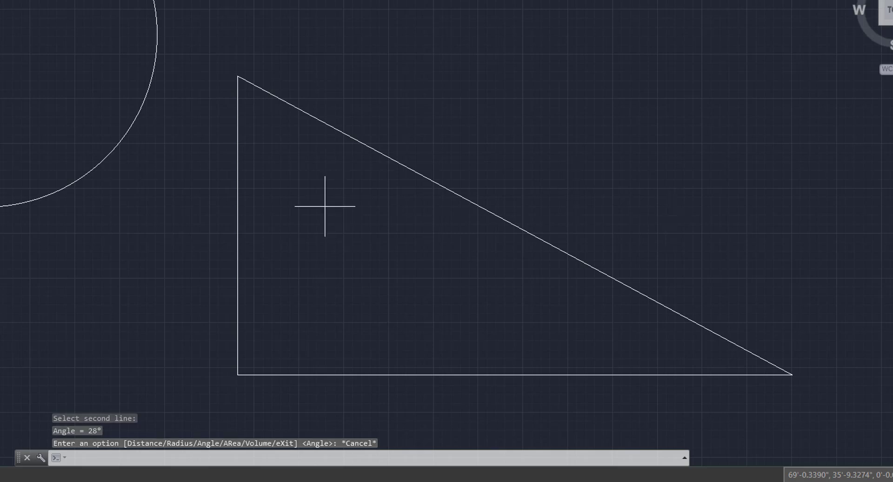
scroll(317, 207, down, 4)
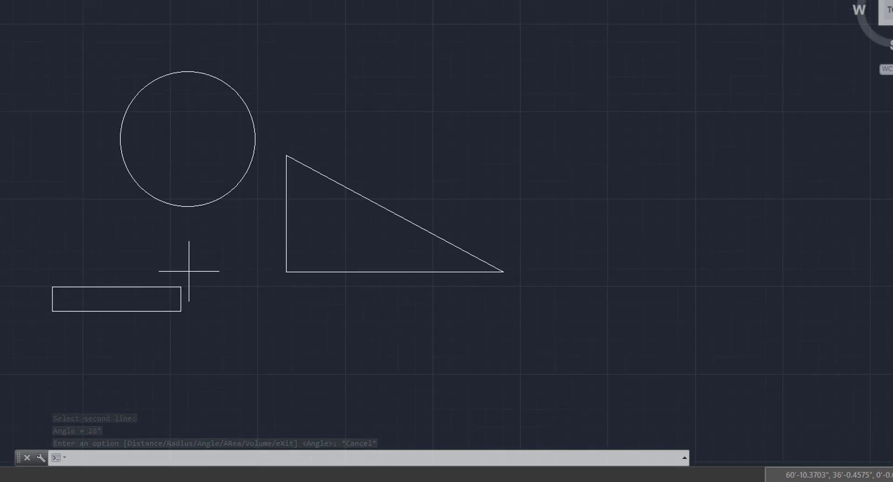
mouse_move(188, 261)
middle_down()
mouse_move(201, 285)
mouse_move(243, 267)
middle_up()
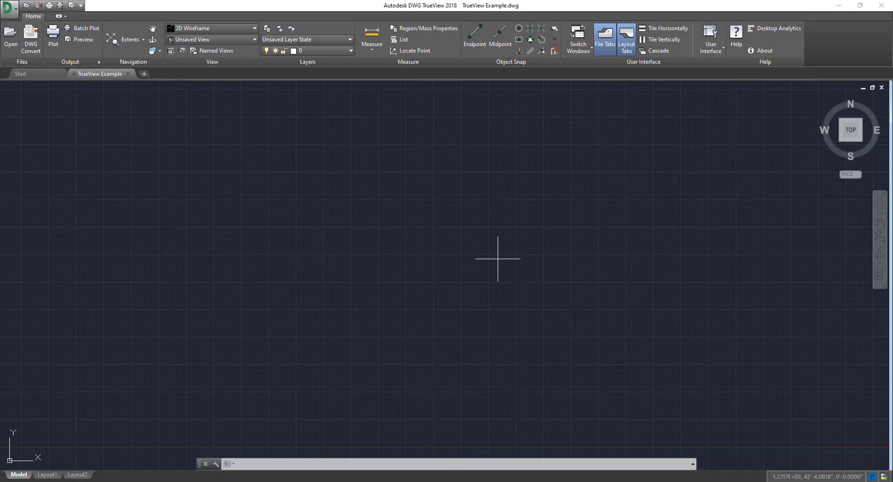